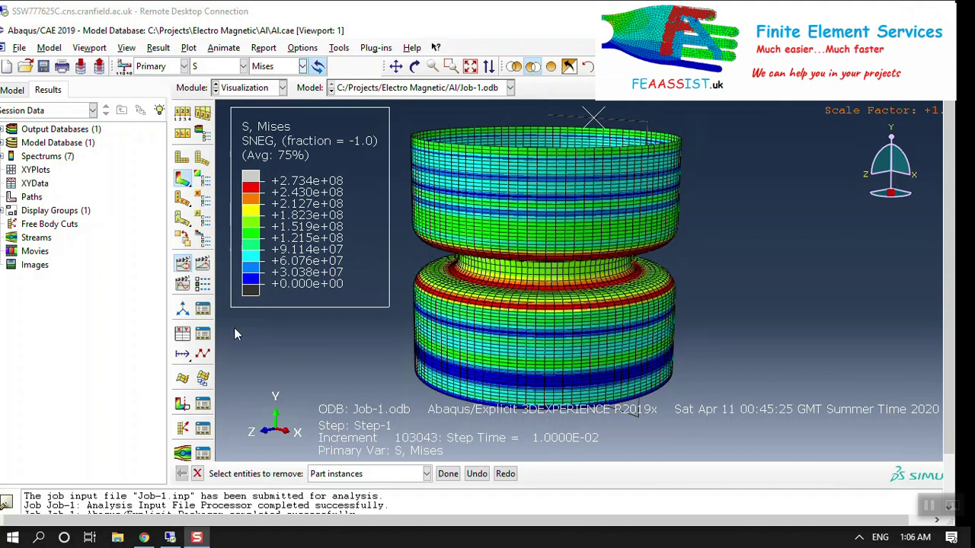
Step: Animate the Mises stress results through time, then as a deformation scale-factor animation
{"action": "left_click", "coordinate": [203, 262]}
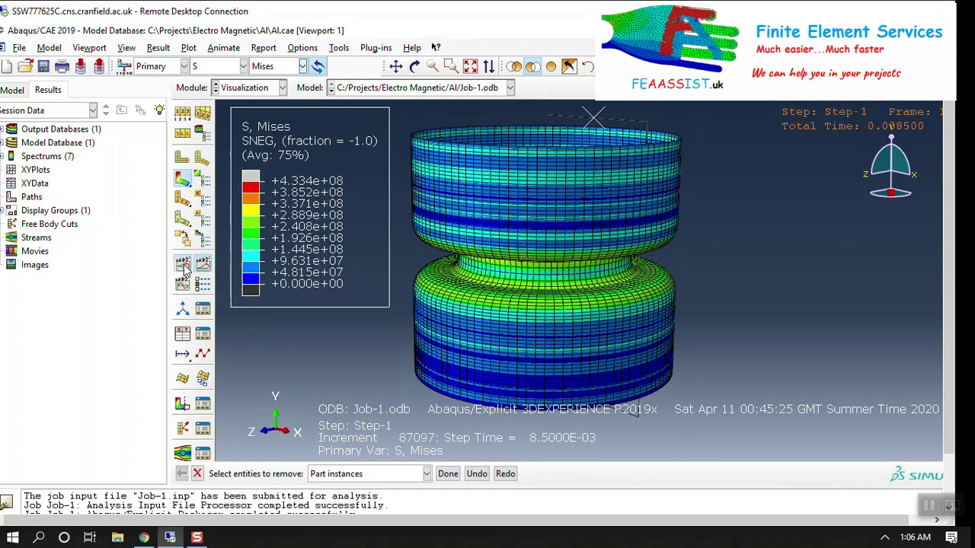
{"action": "left_click", "coordinate": [184, 264]}
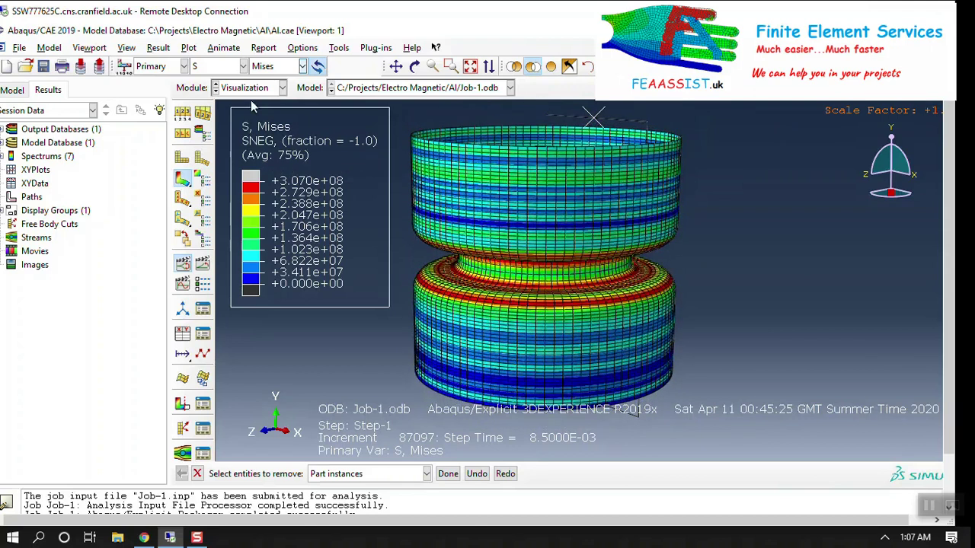
Step: Cycle the cylinder's contour plot through PEEQ, U magnitude, then V magnitude
{"action": "left_click", "coordinate": [229, 68]}
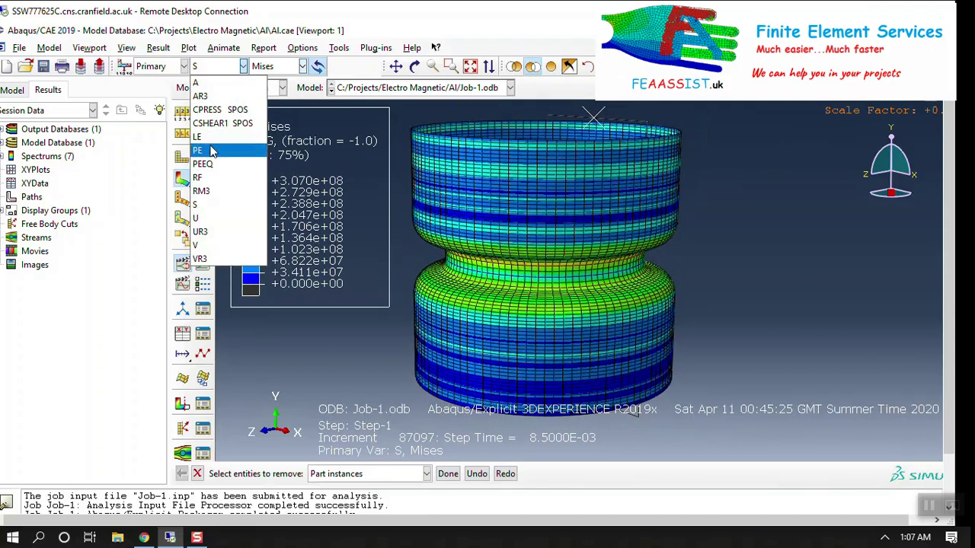
{"action": "left_click", "coordinate": [204, 163]}
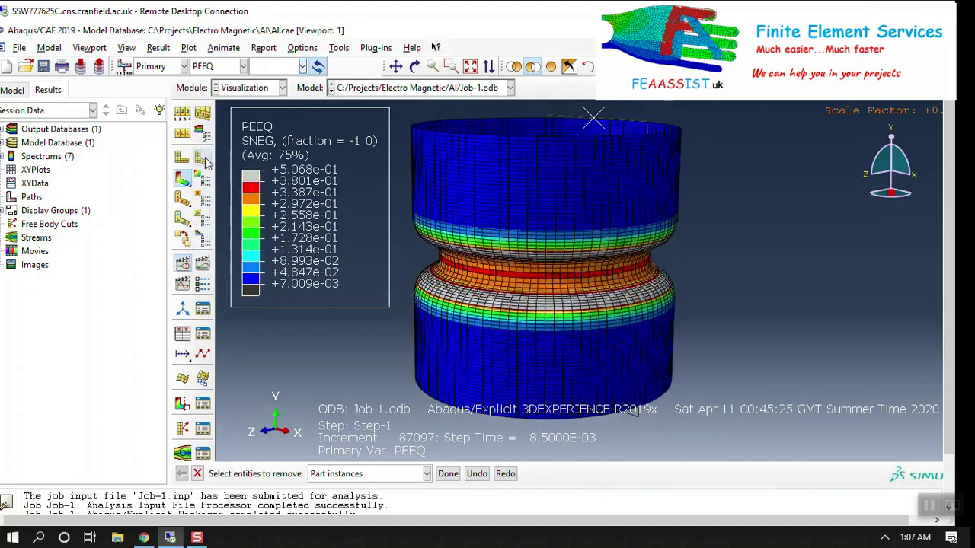
{"action": "left_click", "coordinate": [229, 68]}
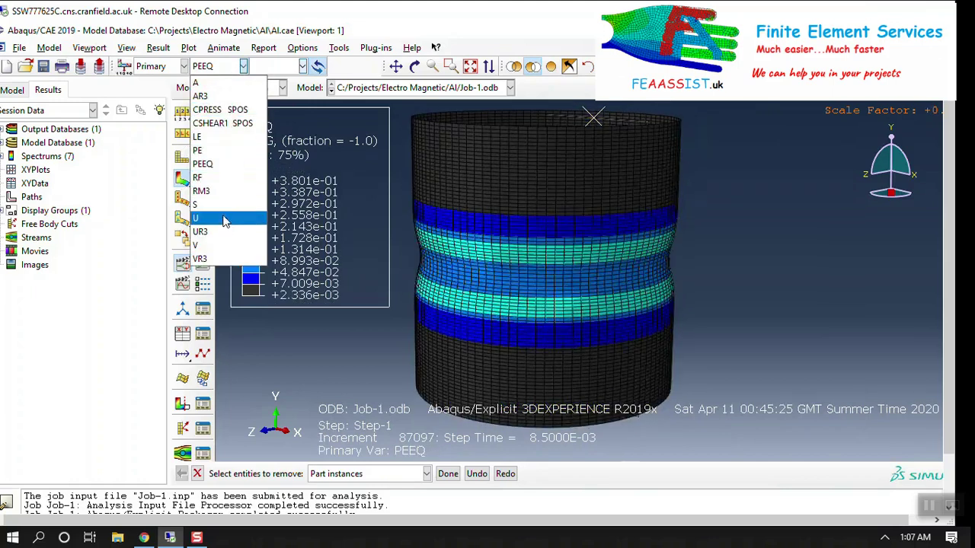
{"action": "left_click", "coordinate": [223, 219]}
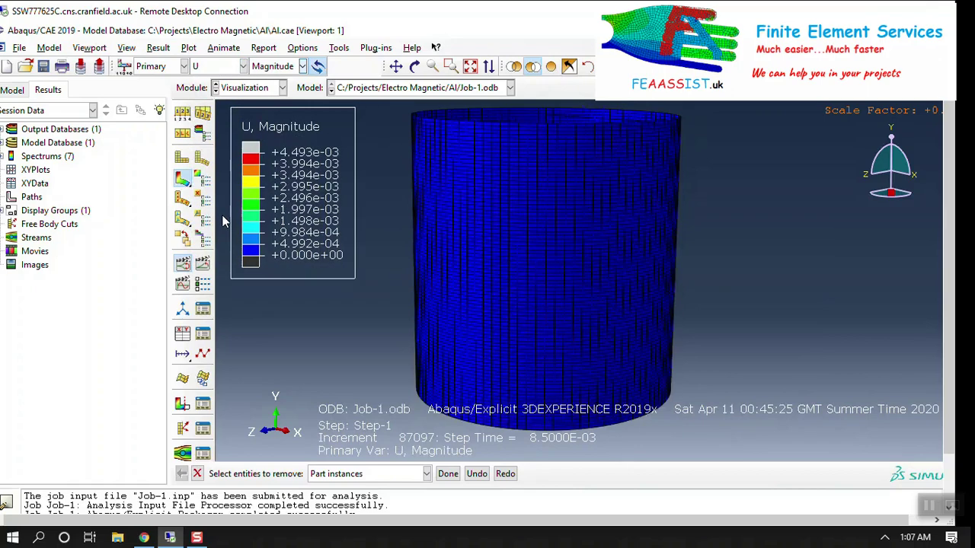
{"action": "left_click", "coordinate": [236, 68]}
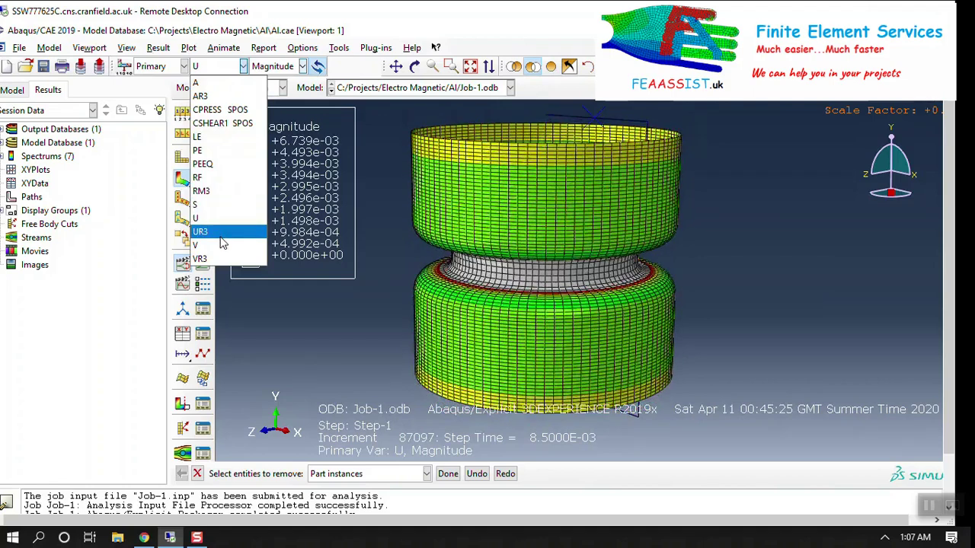
{"action": "left_click", "coordinate": [223, 244]}
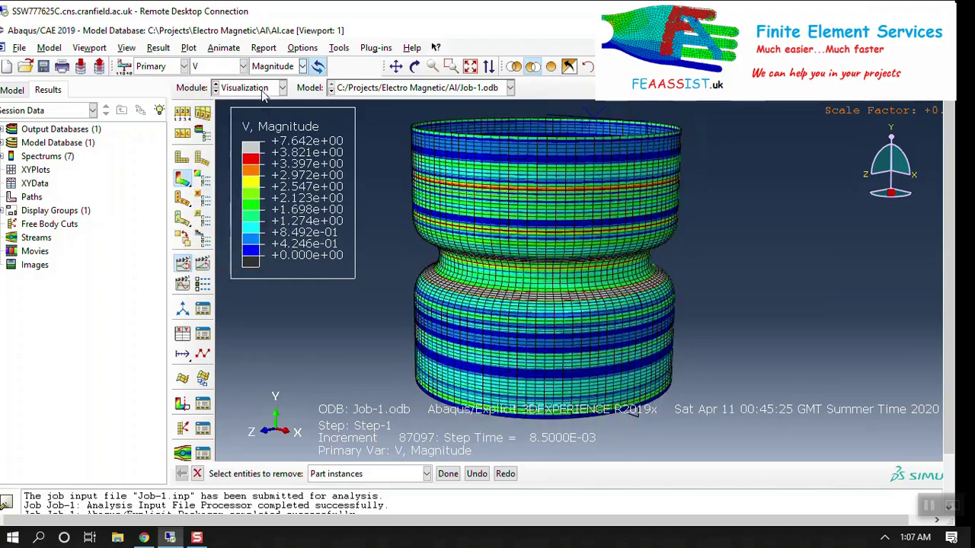
{"action": "left_click", "coordinate": [263, 89]}
Step: Leave the Job Manager and switch to the Property module showing the blank part
{"action": "left_click", "coordinate": [230, 211]}
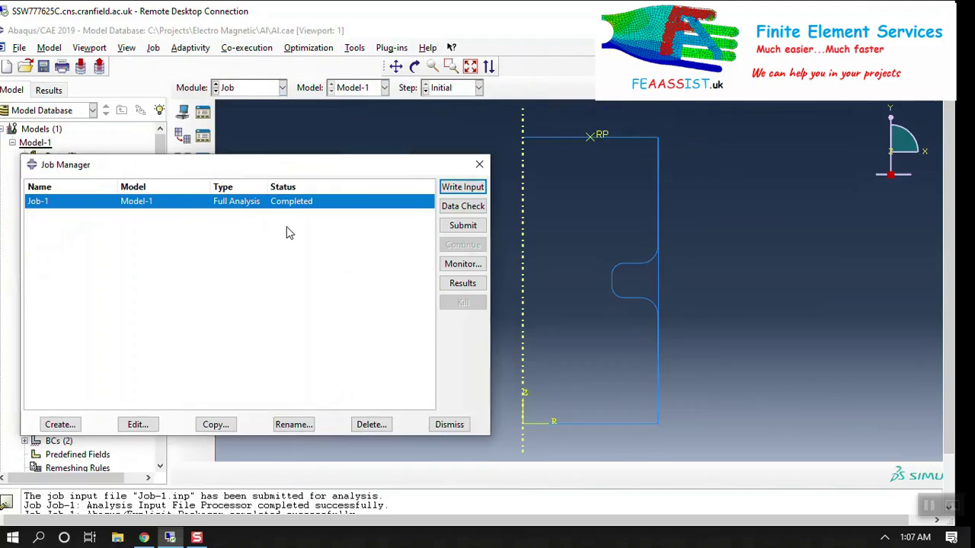
{"action": "left_click", "coordinate": [274, 93]}
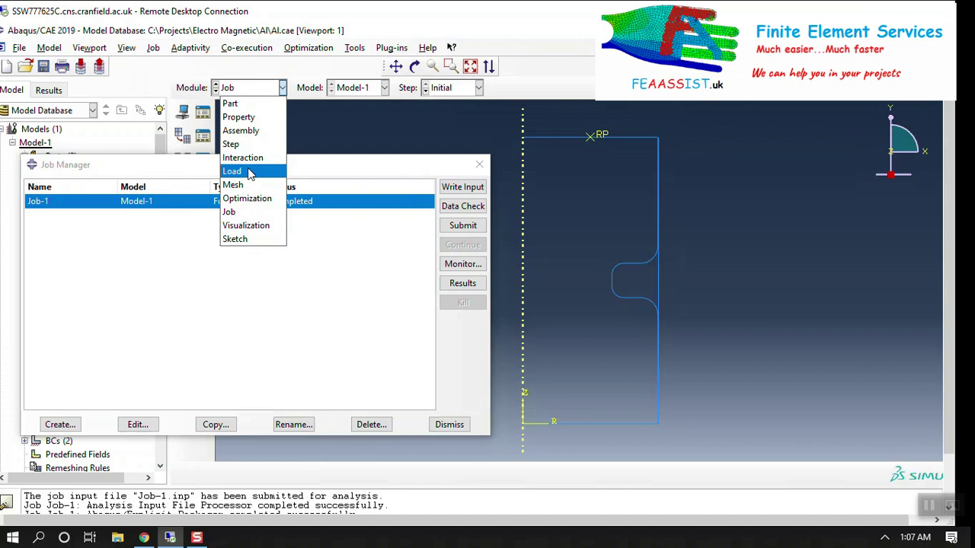
{"action": "left_click", "coordinate": [257, 118]}
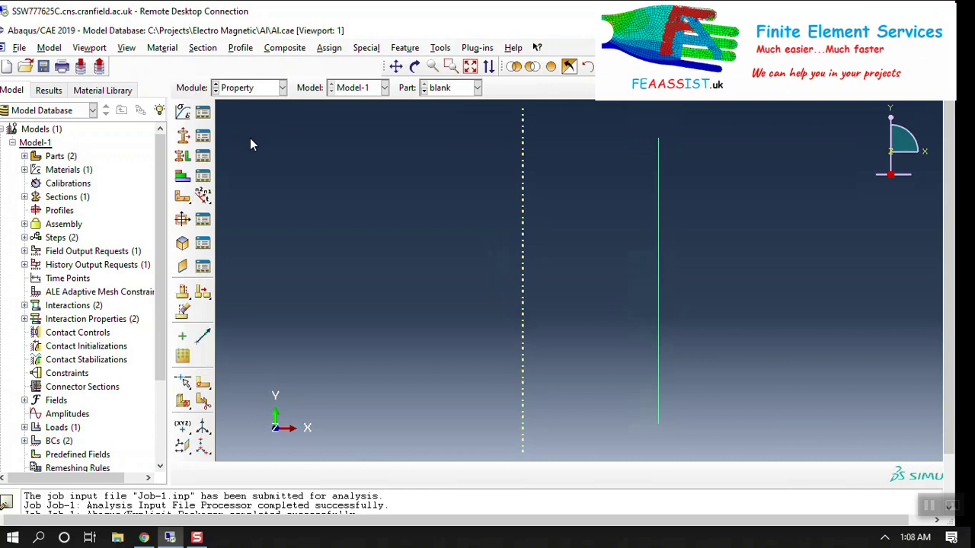
Step: Check the al1100 material in the Material Manager, then move to the Assembly module
{"action": "left_click", "coordinate": [202, 112]}
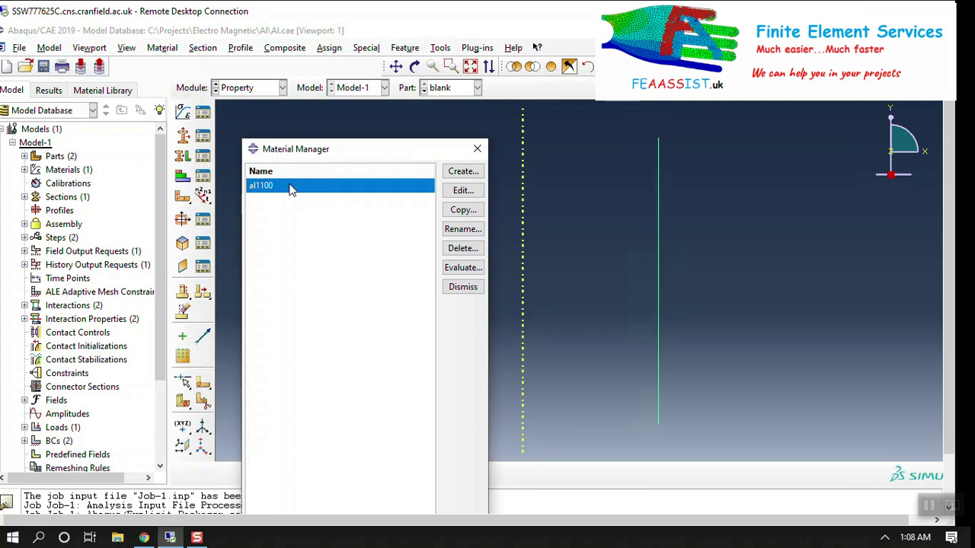
{"action": "left_click", "coordinate": [477, 148]}
{"action": "left_click", "coordinate": [281, 88]}
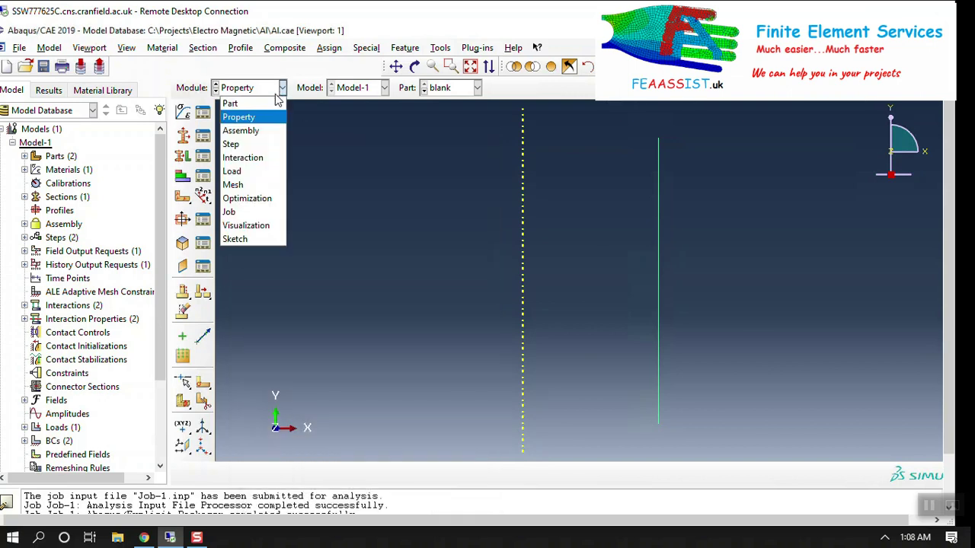
{"action": "left_click", "coordinate": [256, 130]}
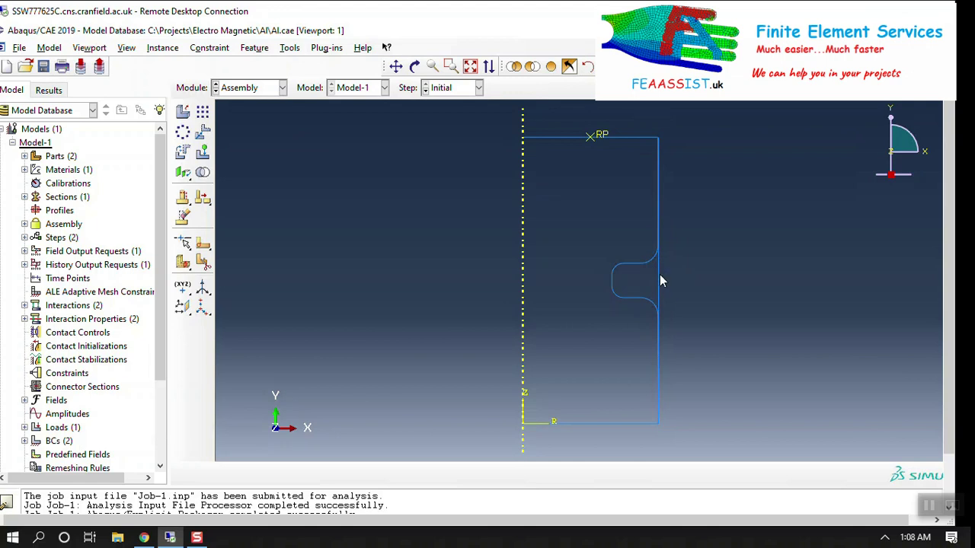
Step: Go to the Step module and review the analysis steps in the Step Manager
{"action": "left_click", "coordinate": [268, 89]}
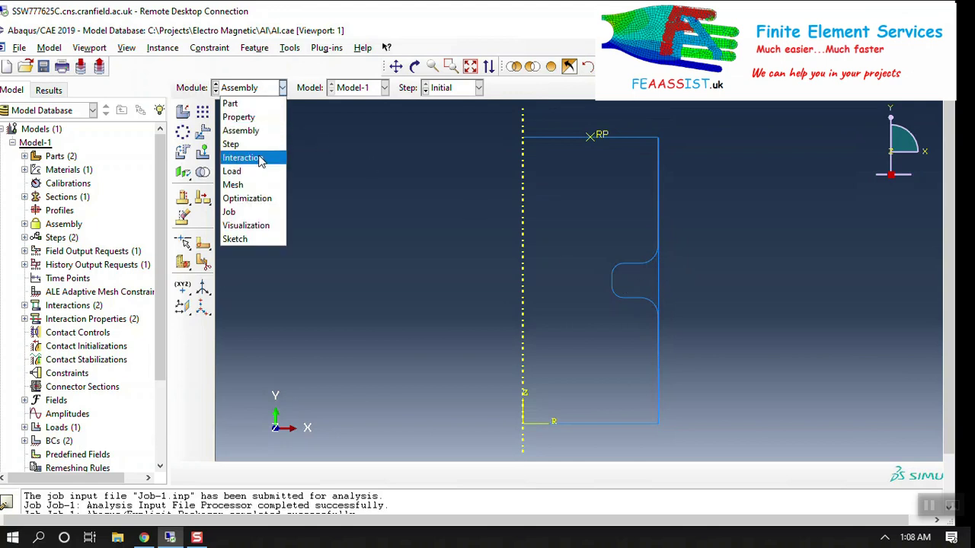
{"action": "left_click", "coordinate": [232, 144]}
{"action": "left_click", "coordinate": [203, 113]}
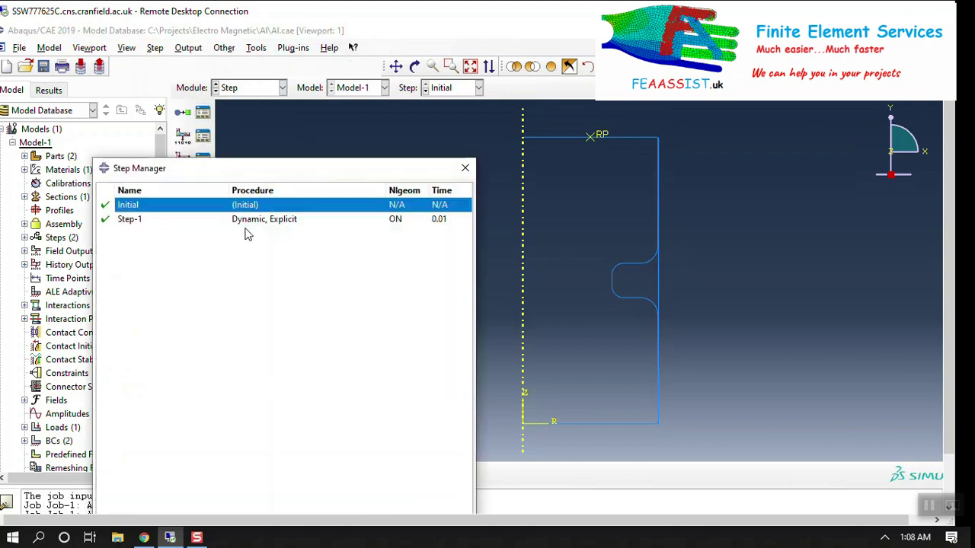
Step: In the Interaction module, review the interaction properties and contact interactions lists
{"action": "left_click", "coordinate": [282, 88]}
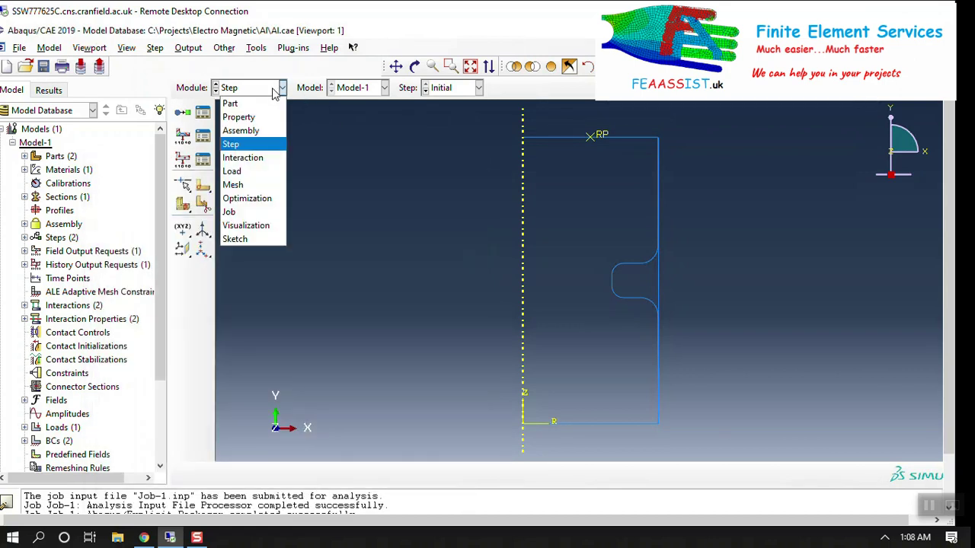
{"action": "left_click", "coordinate": [267, 162]}
{"action": "left_click", "coordinate": [202, 136]}
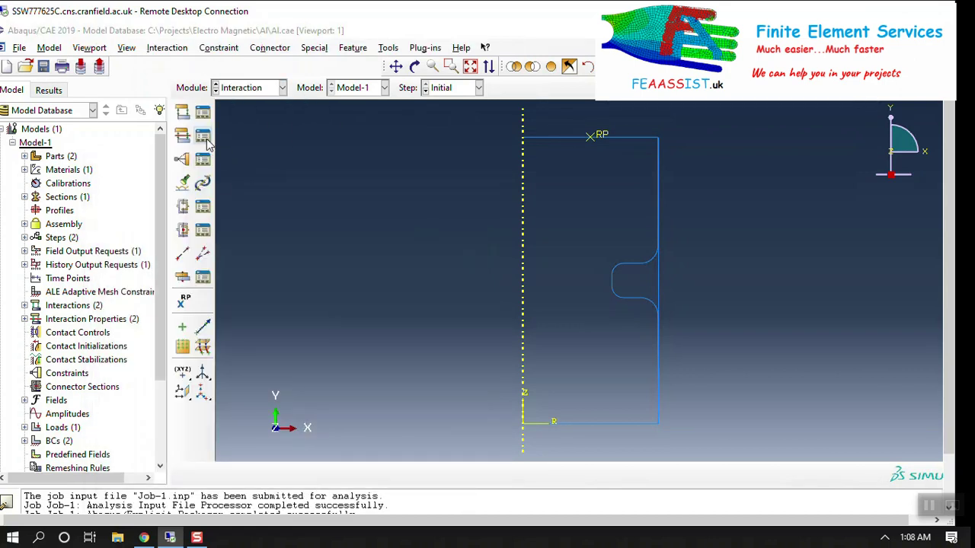
{"action": "left_click", "coordinate": [309, 227]}
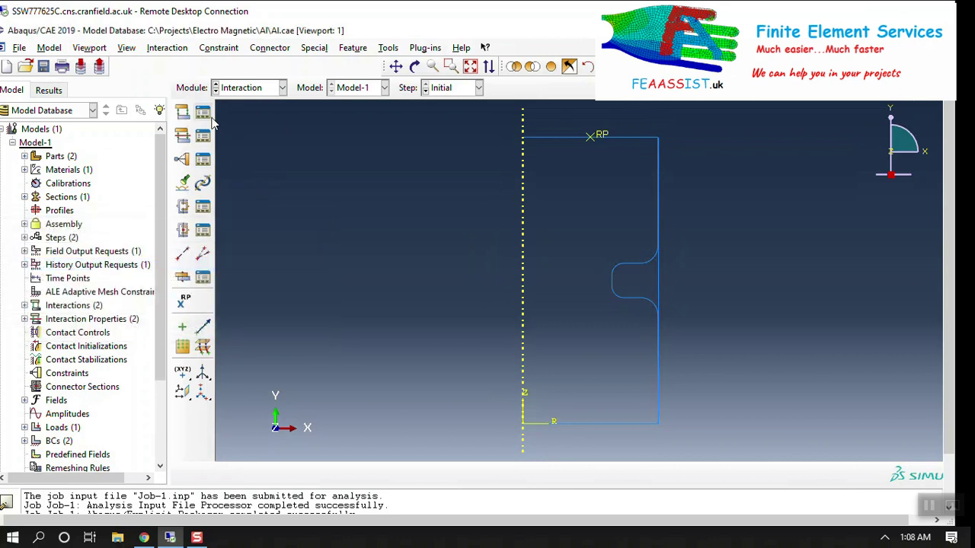
{"action": "left_click", "coordinate": [202, 112]}
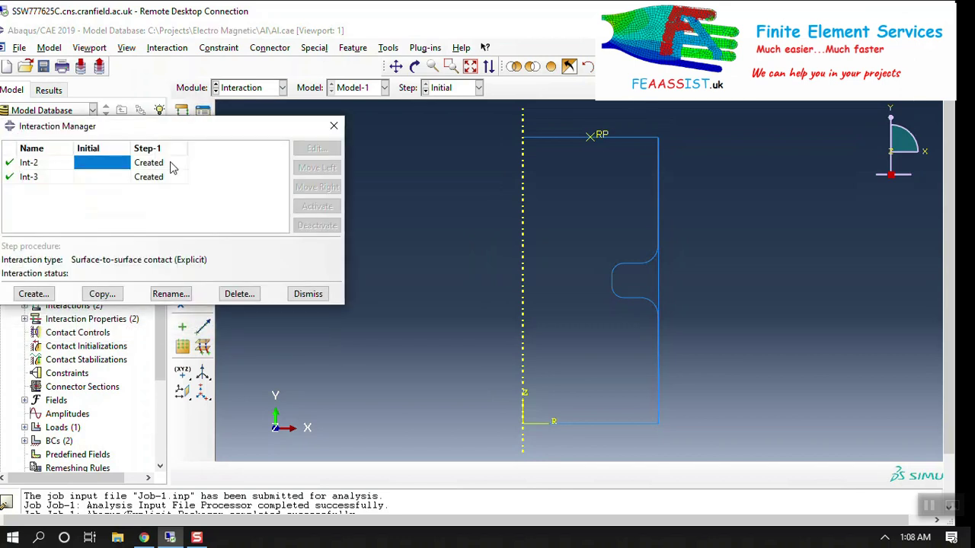
{"action": "left_click", "coordinate": [333, 126]}
{"action": "left_click", "coordinate": [251, 88]}
Step: Review Load-1 in Step-1: user-defined pressure on Surf-4, magnitude 0, kept unchanged
{"action": "left_click", "coordinate": [232, 171]}
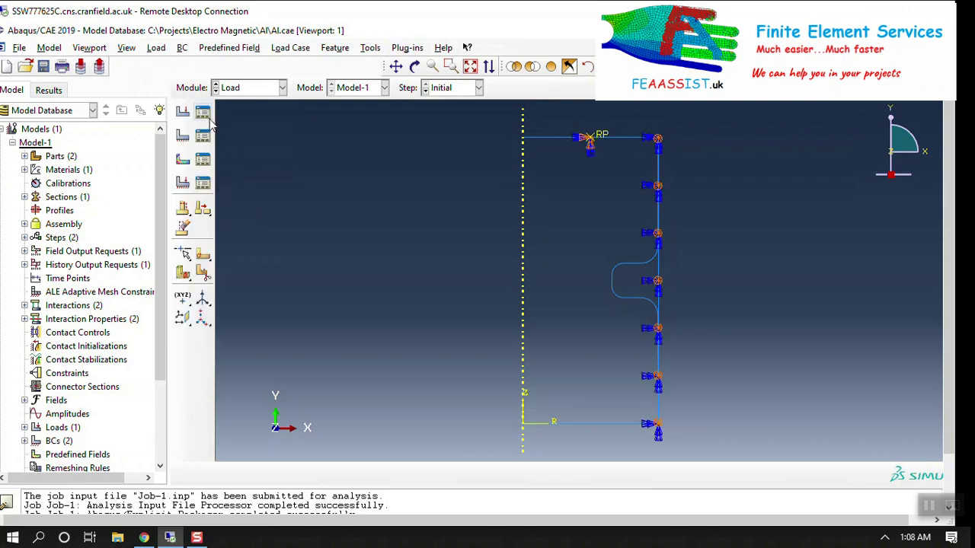
{"action": "left_click", "coordinate": [202, 114]}
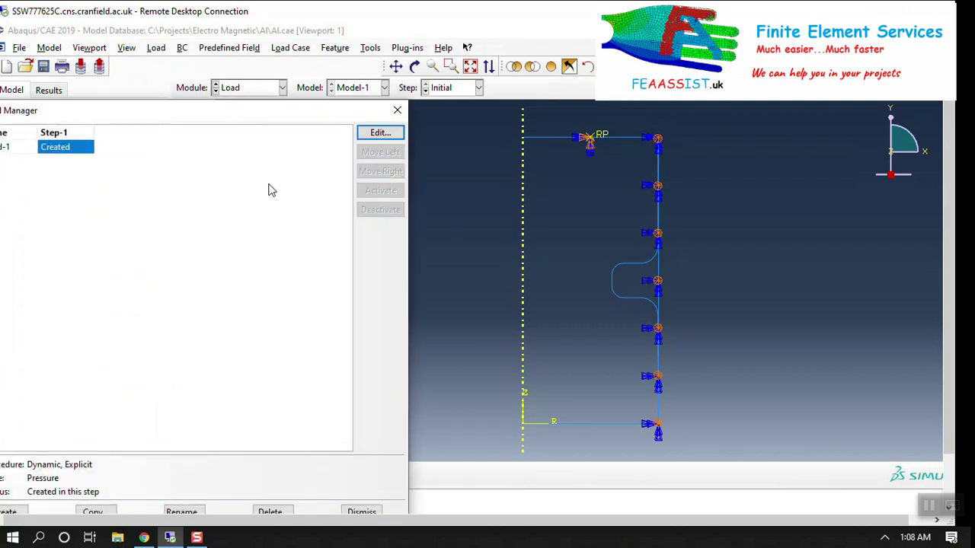
{"action": "double_click", "coordinate": [61, 151]}
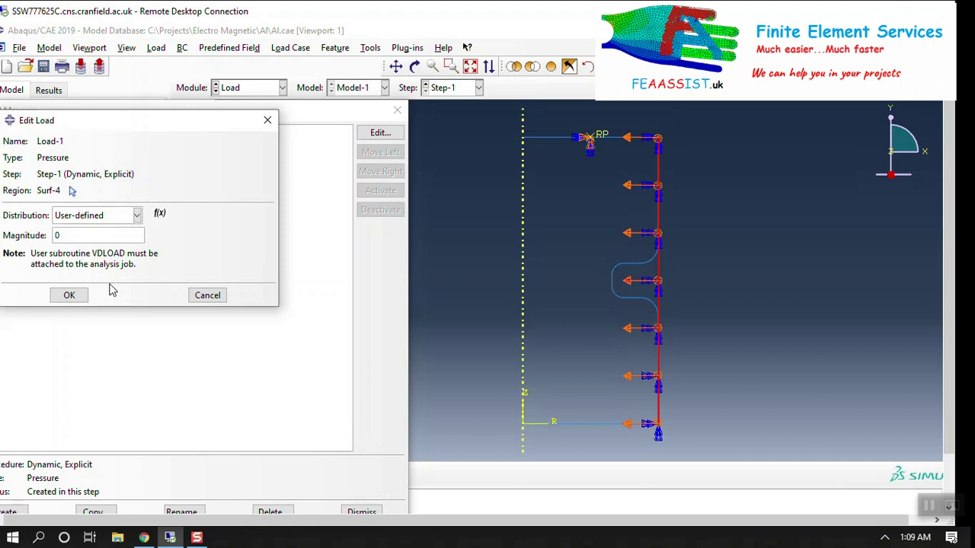
{"action": "left_click", "coordinate": [70, 295]}
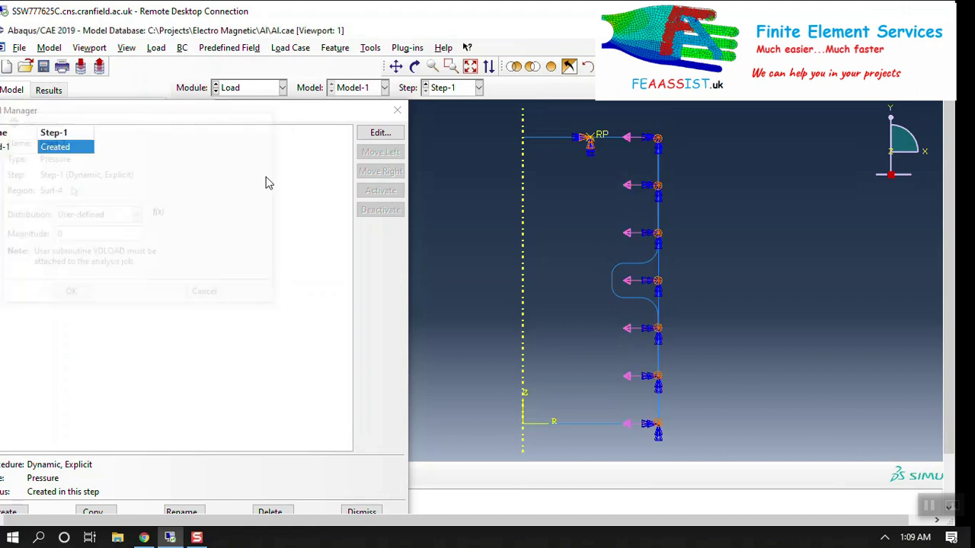
{"action": "left_click", "coordinate": [397, 110]}
{"action": "left_click", "coordinate": [243, 88]}
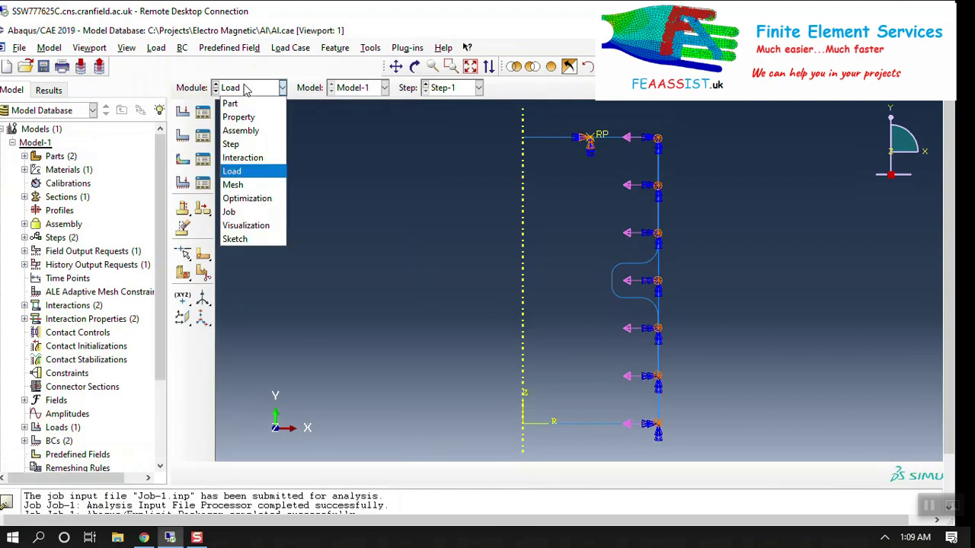
Step: Visit the Mesh module, then open completed Job-1's results from the Job Manager
{"action": "left_click", "coordinate": [236, 194]}
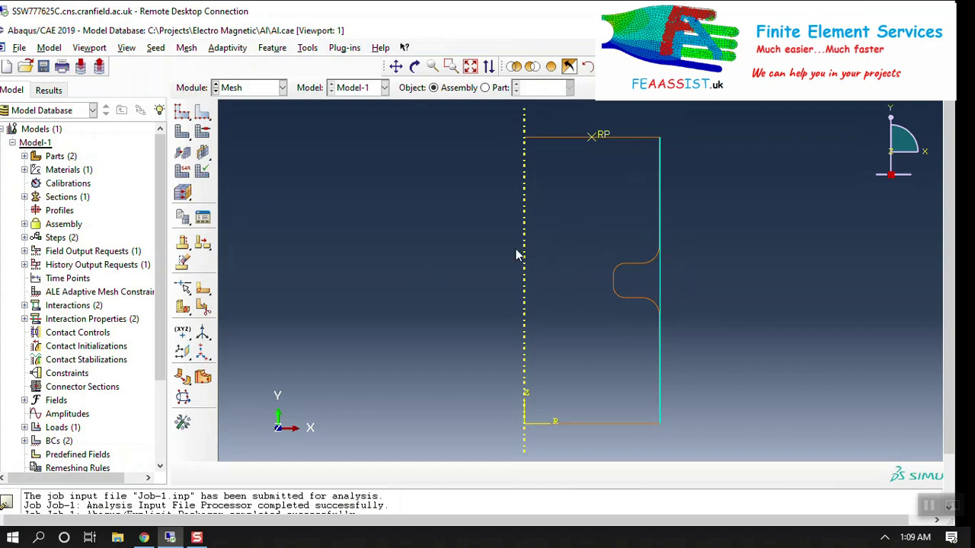
{"action": "left_click", "coordinate": [268, 93]}
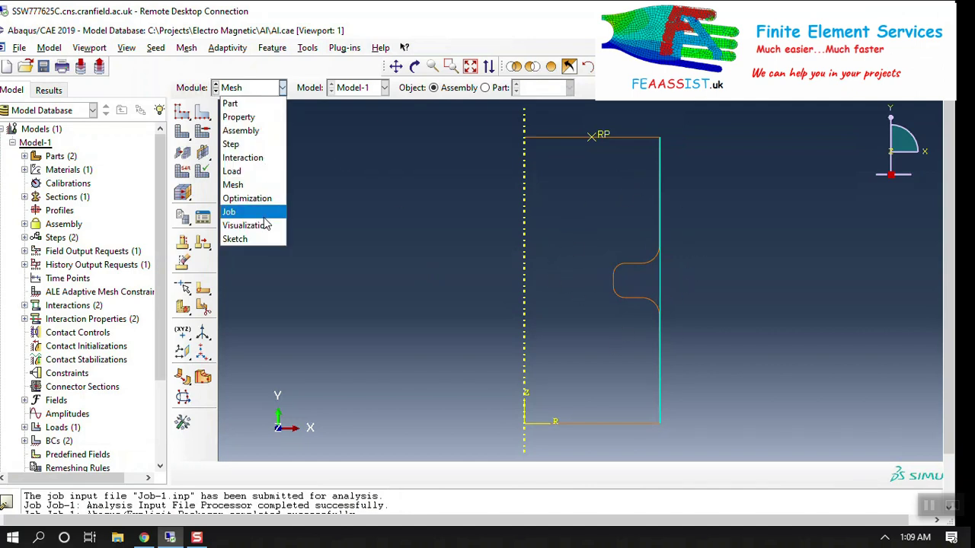
{"action": "left_click", "coordinate": [237, 211]}
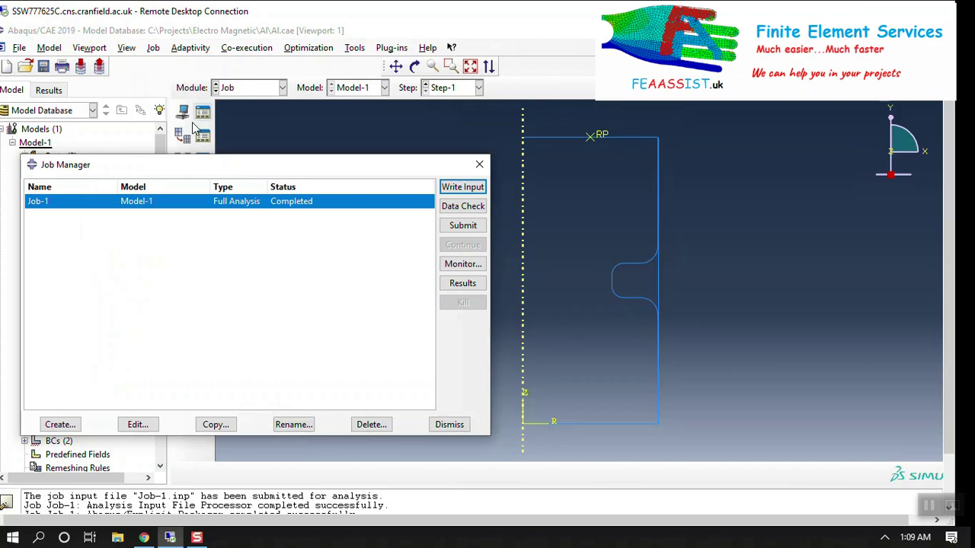
{"action": "left_click", "coordinate": [463, 284]}
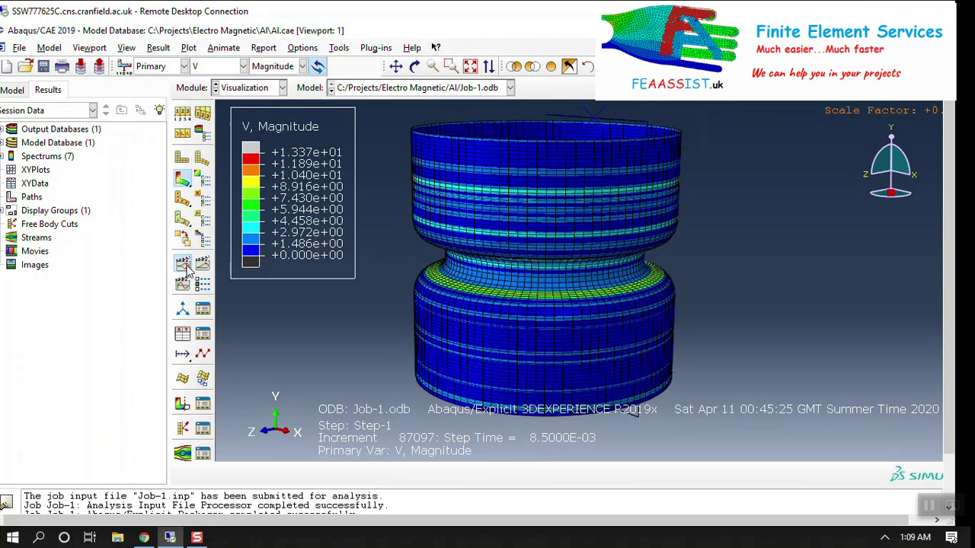
Step: Open the output-variable list over Job-1's velocity magnitude contours
{"action": "left_click", "coordinate": [200, 67]}
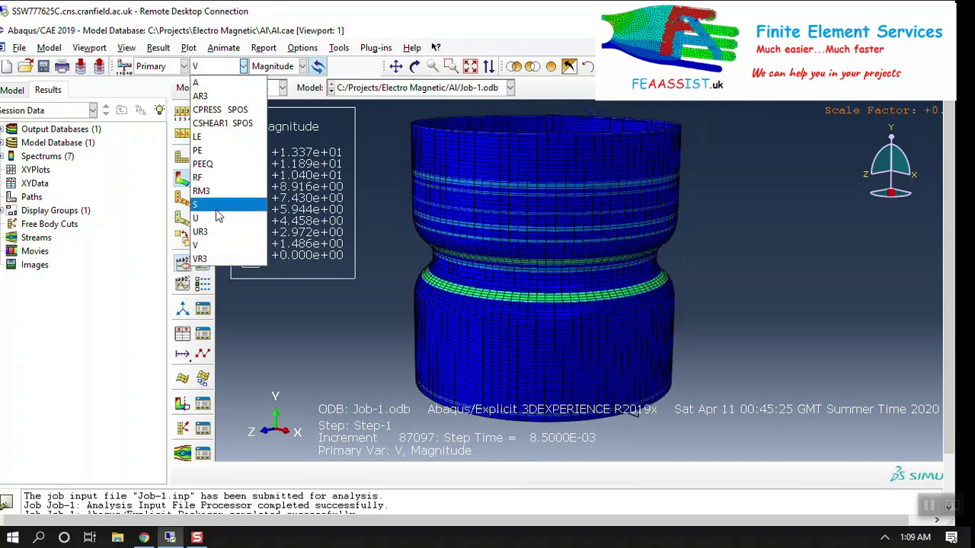
Step: Switch the contour to S, Mises, ranging 1.116e+06 to 2.631e+08
{"action": "left_click", "coordinate": [216, 207]}
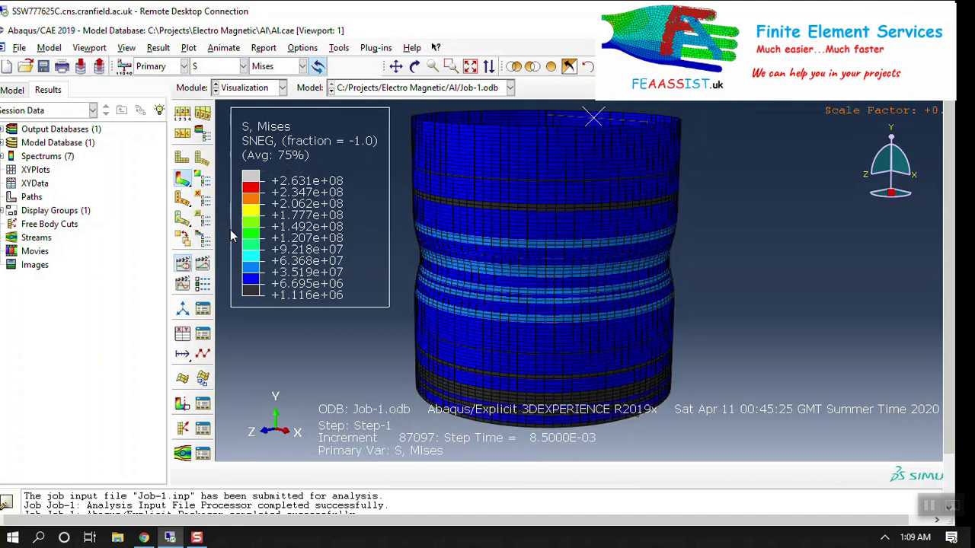